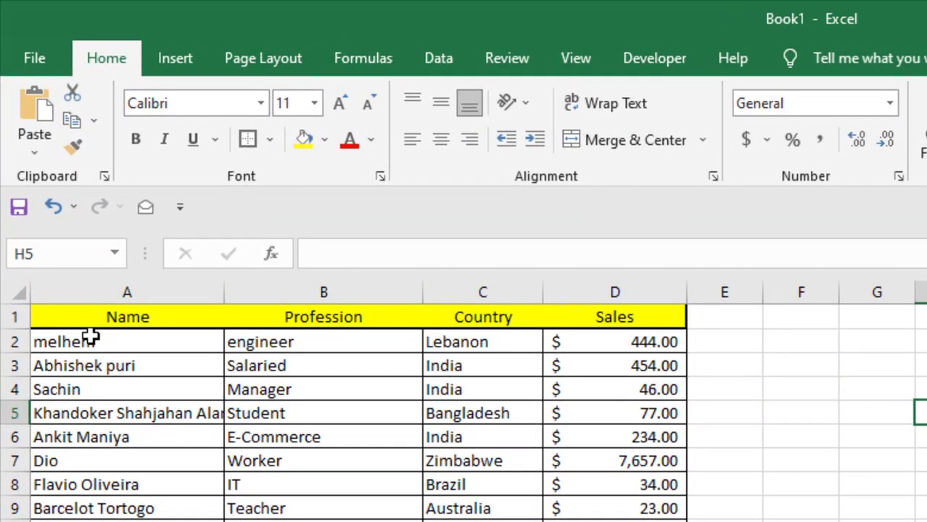
left_click(140, 320)
left_click(274, 320)
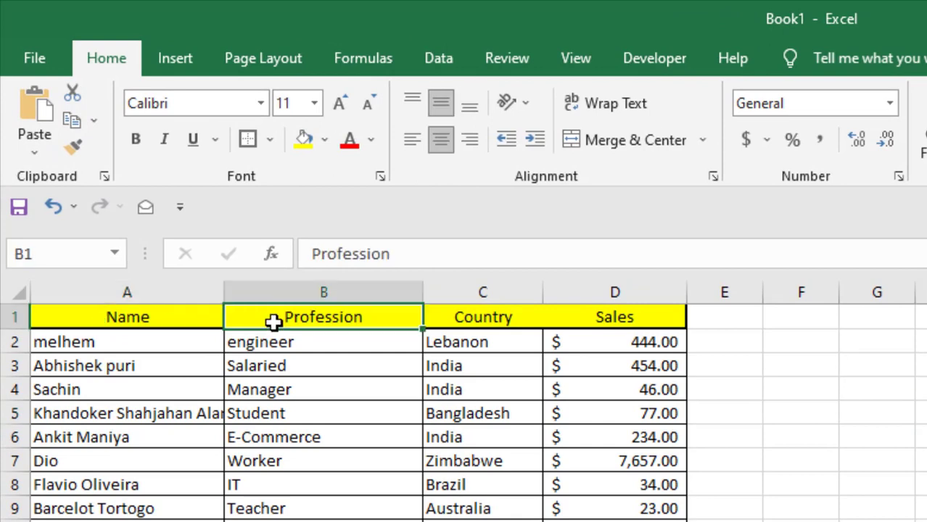
left_click(508, 318)
left_click(587, 315)
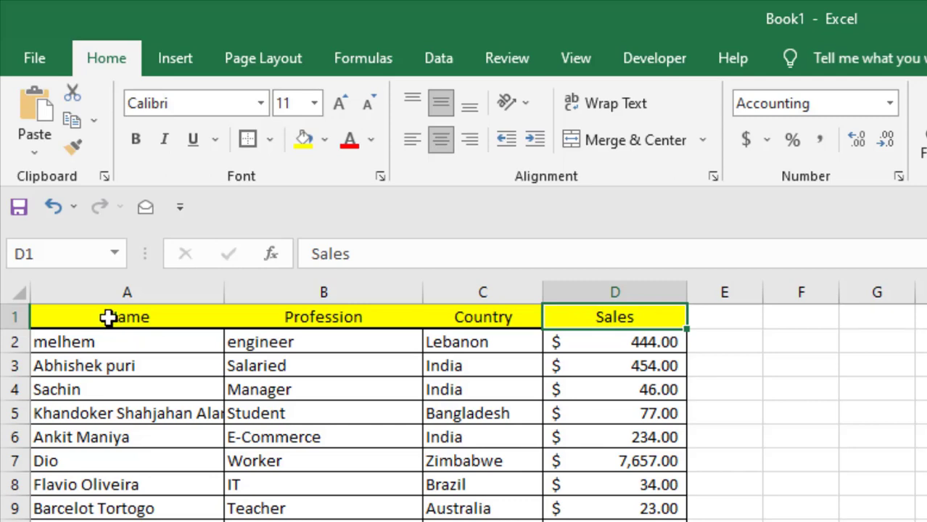
- Select the whole data table including the header row and start a custom sort on it
left_click_drag(107, 317, 616, 521)
scroll(363, 406, "up", 19)
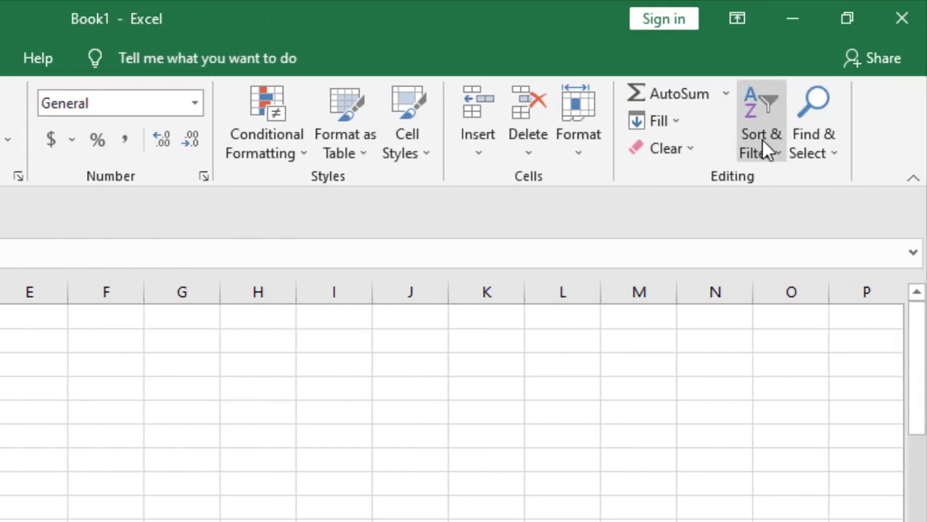
left_click(762, 142)
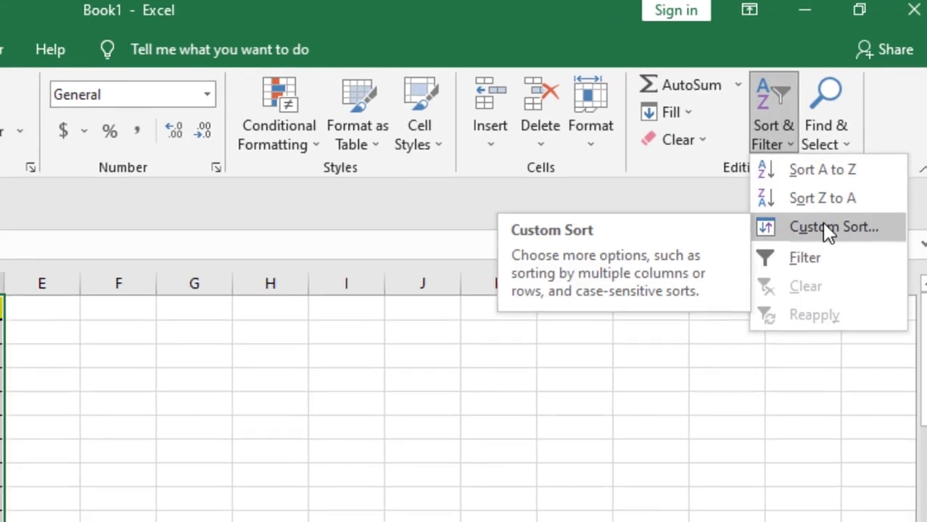
left_click(814, 236)
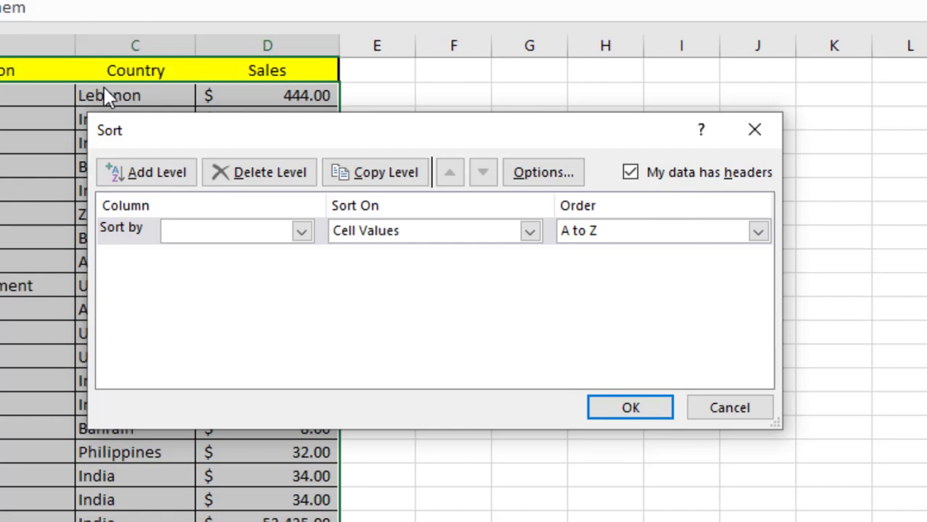
- Set the first sort level to the Sales column by cell values, ordered Largest to Smallest
left_click(302, 231)
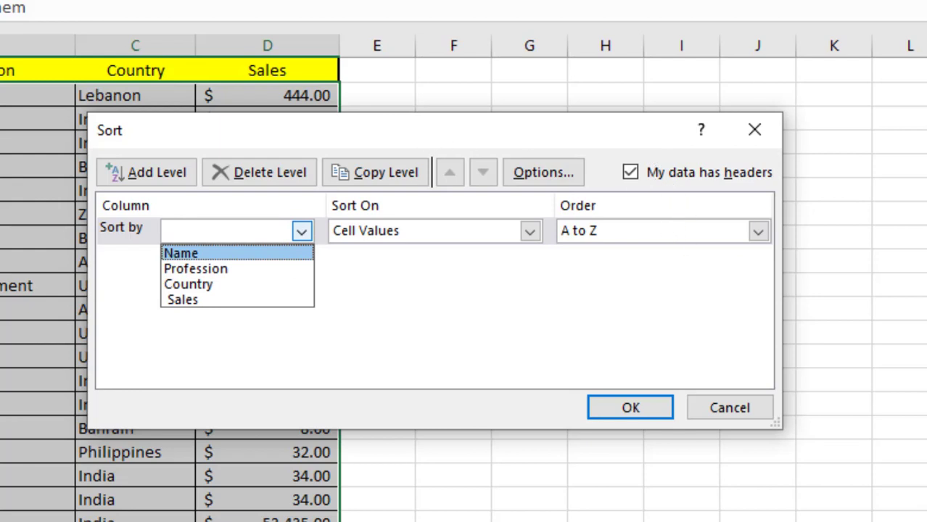
left_click(196, 303)
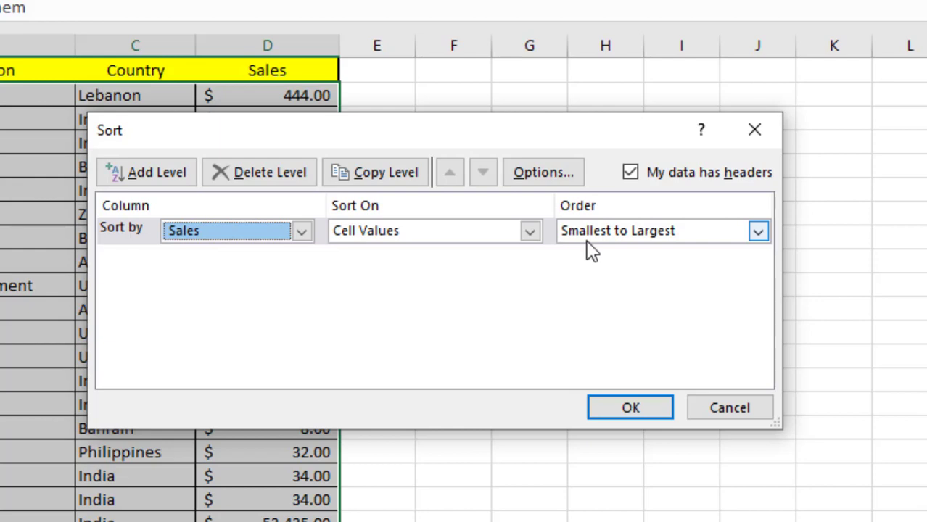
left_click(757, 232)
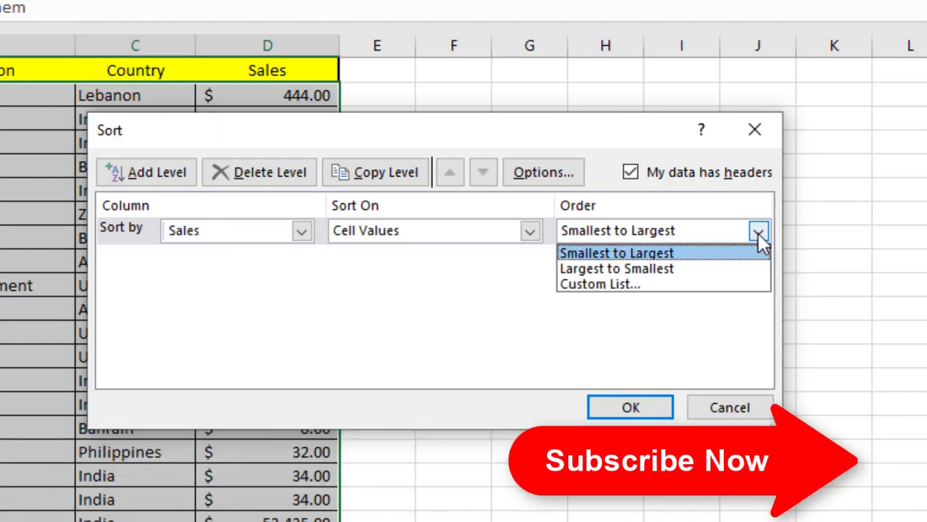
left_click(680, 268)
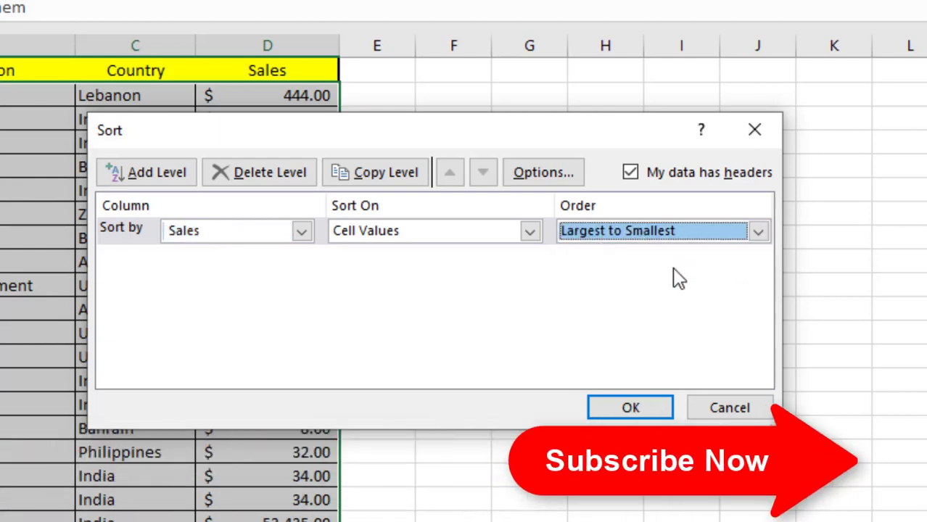
- Add a second sort level by Country and a third by Profession, both ordered A to Z
left_click(143, 178)
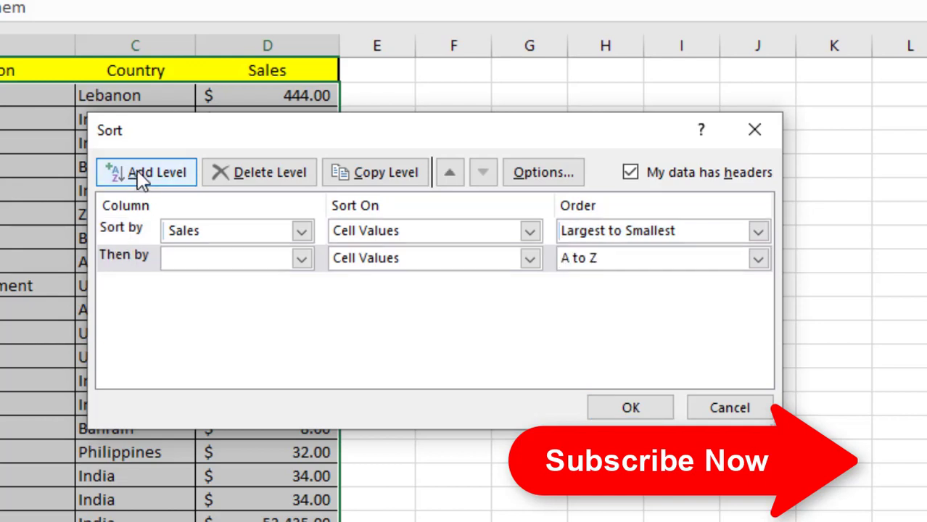
left_click(301, 262)
left_click(187, 311)
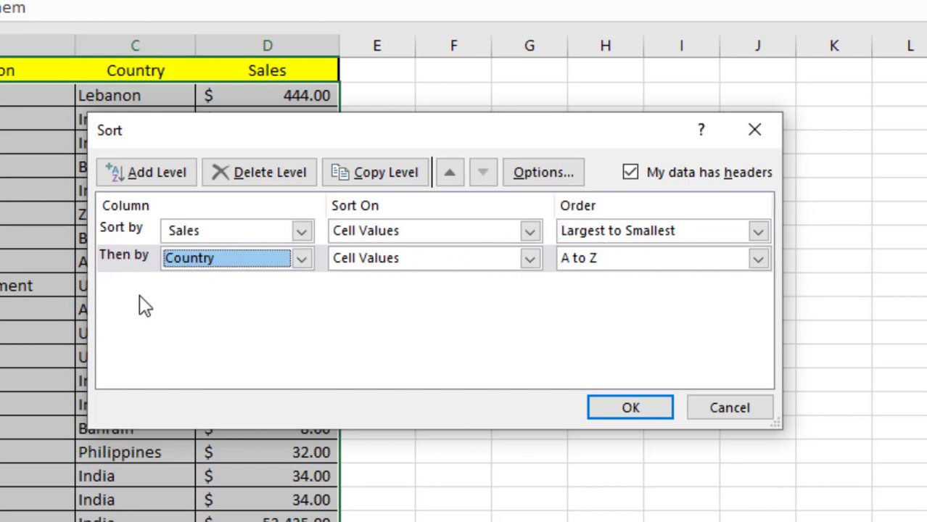
left_click(148, 175)
left_click(310, 285)
left_click(244, 322)
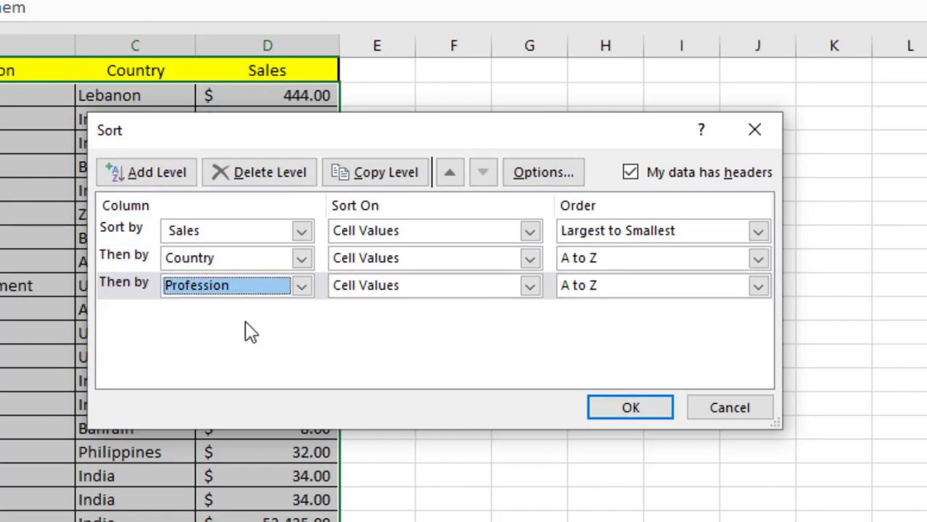
- Add a fourth sort level by Name and delete that level again
left_click(154, 178)
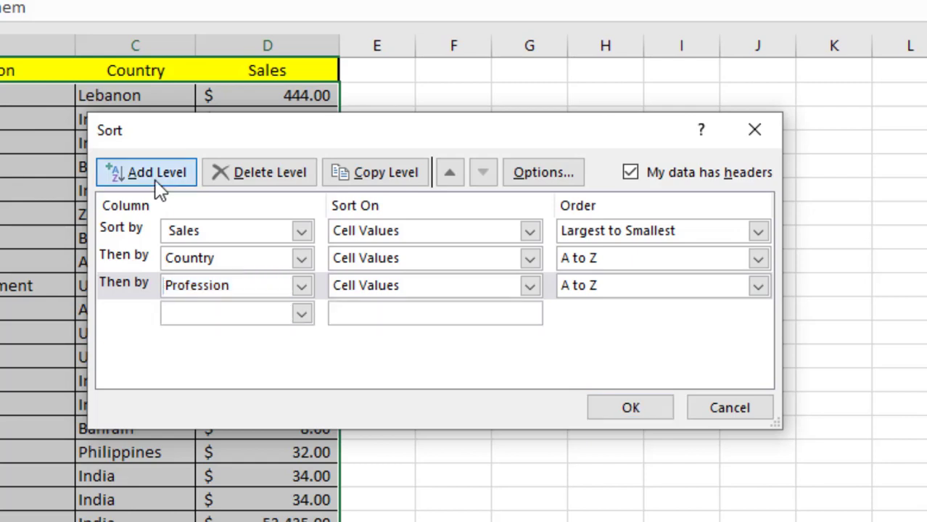
left_click(297, 315)
left_click(185, 335)
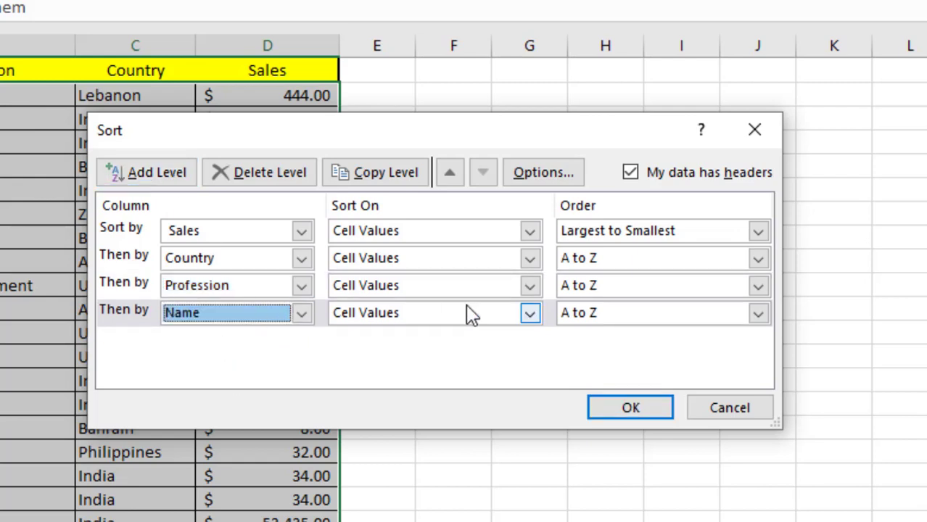
left_click(122, 325)
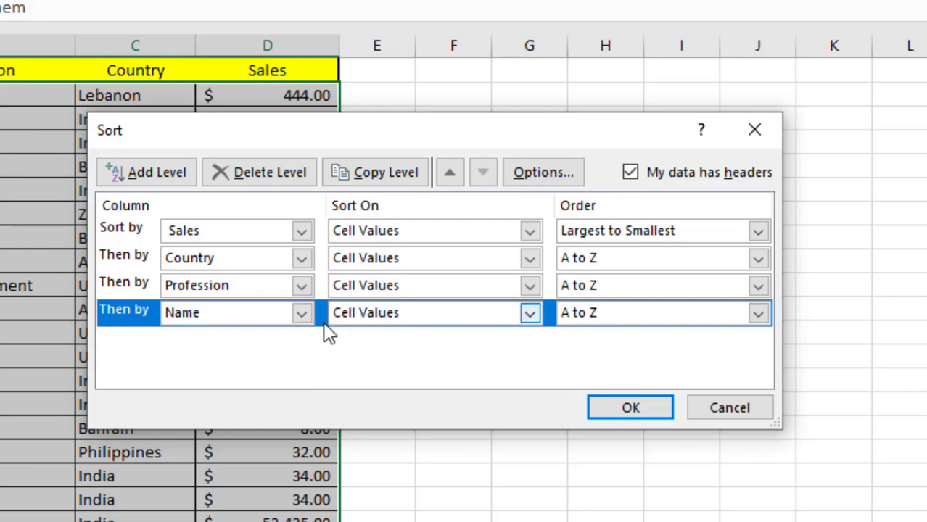
left_click(249, 177)
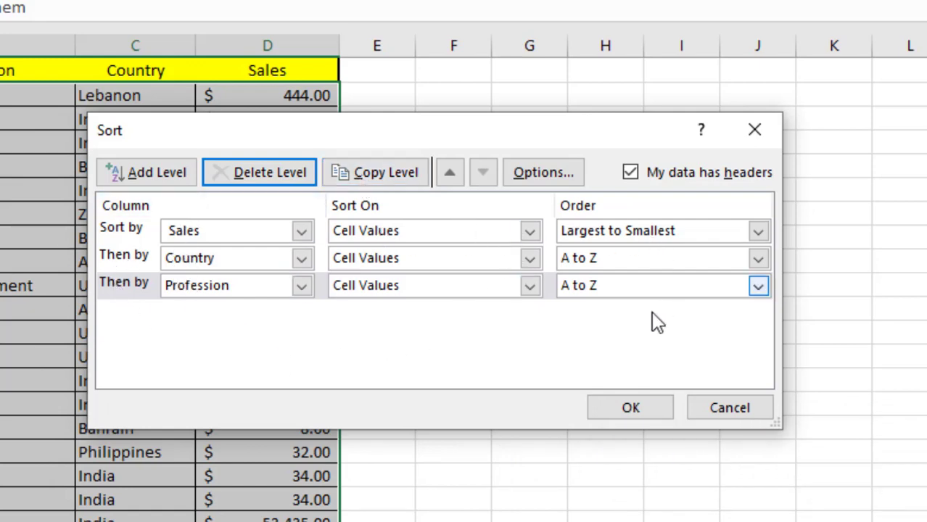
- Apply the Sales, Country and Profession sort to the table and look through the sorted rows
left_click(655, 412)
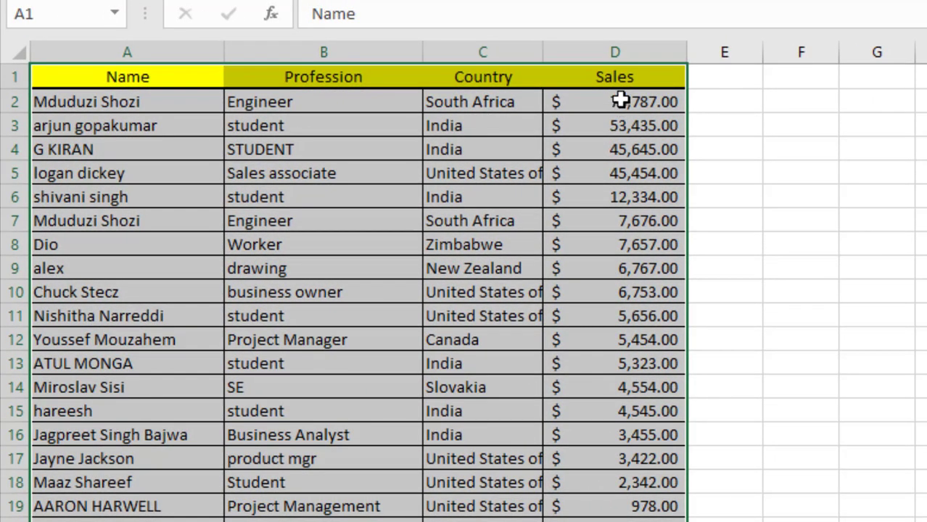
scroll(589, 478, "down", 6)
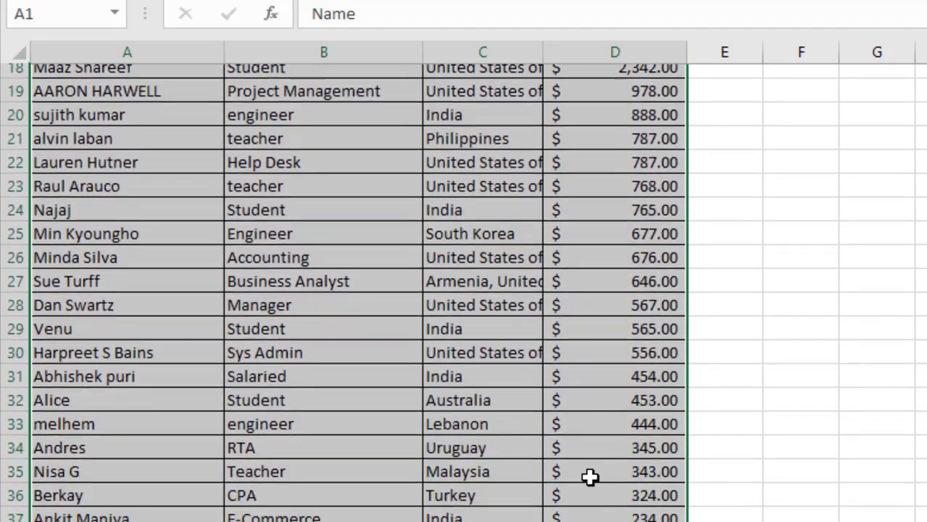
scroll(519, 166, "up", 6)
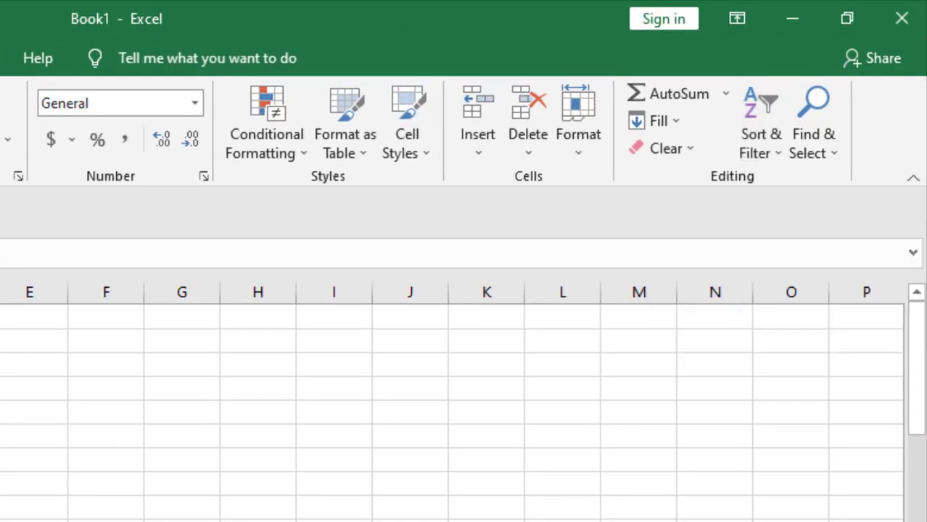
- Reopen the custom sort and change the first level to Country and the second to Profession, both A to Z
left_click(761, 119)
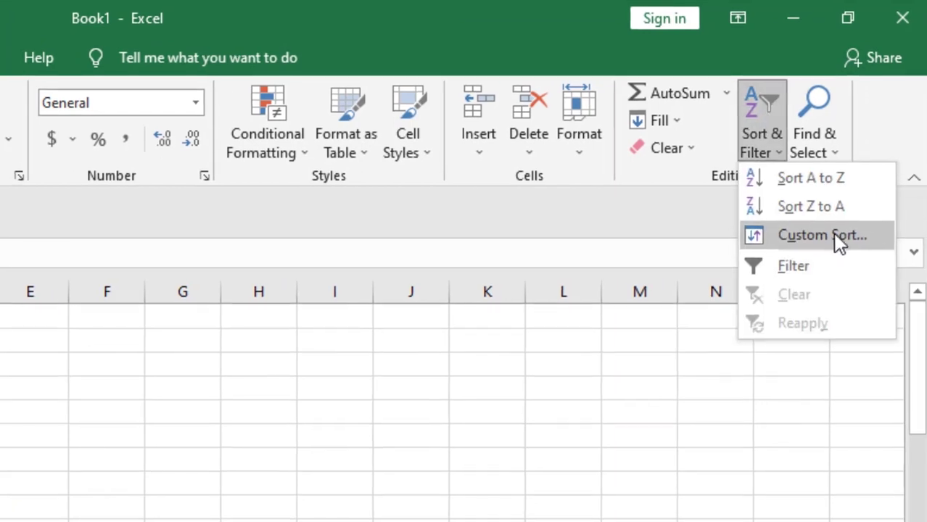
left_click(834, 235)
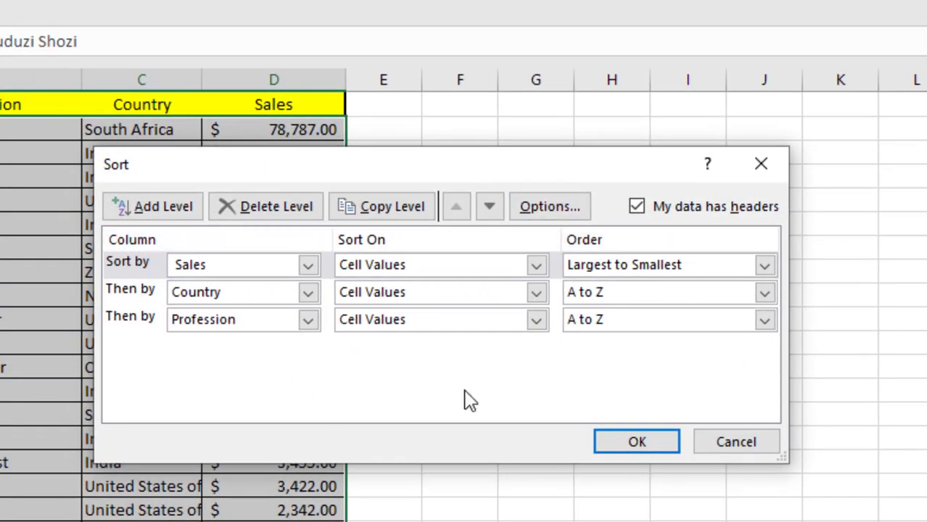
left_click(311, 266)
left_click(242, 317)
left_click(644, 264)
left_click(641, 289)
left_click(307, 292)
left_click(248, 328)
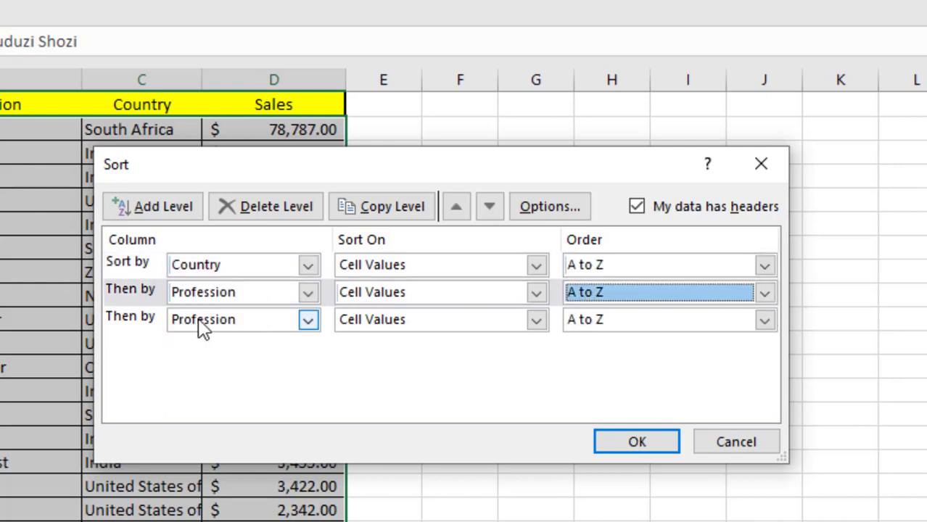
- Set the third sort level to Sales, ordered Largest to Smallest, and apply the sort
left_click(308, 320)
left_click(278, 392)
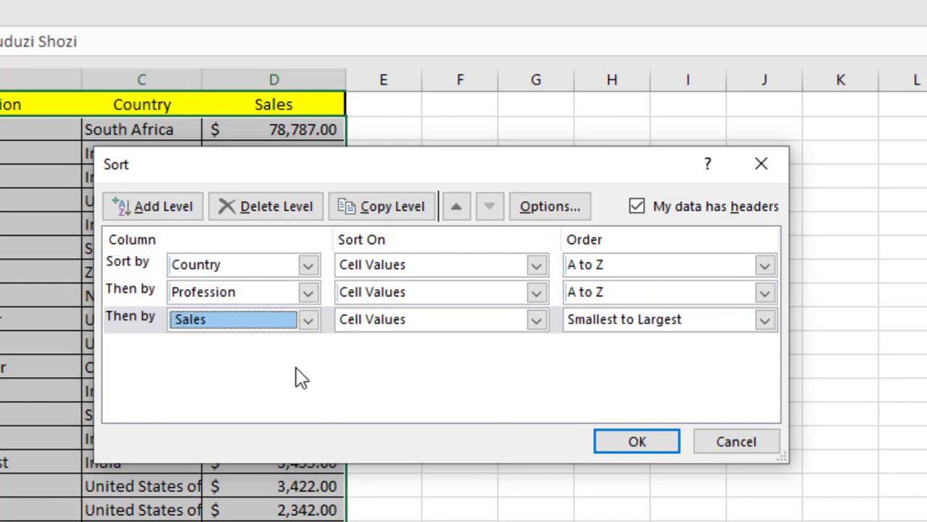
left_click(734, 326)
left_click(639, 365)
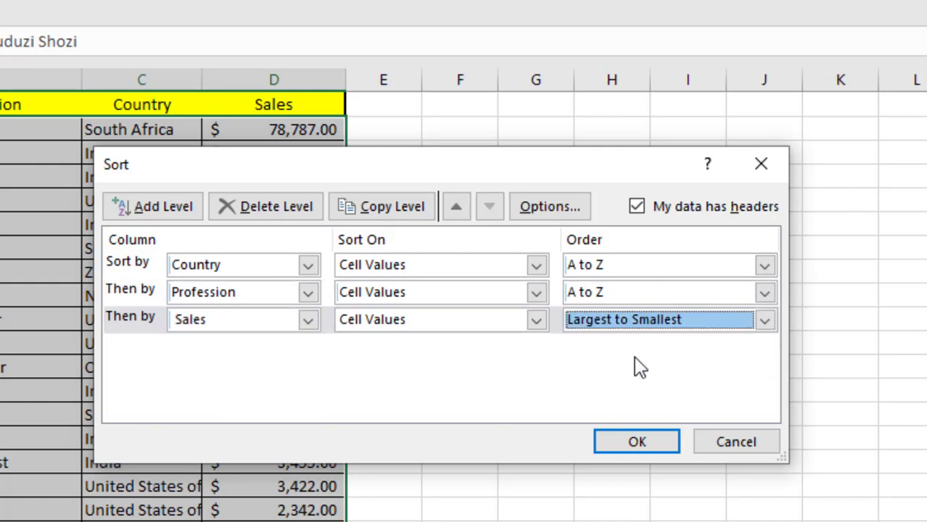
left_click(636, 440)
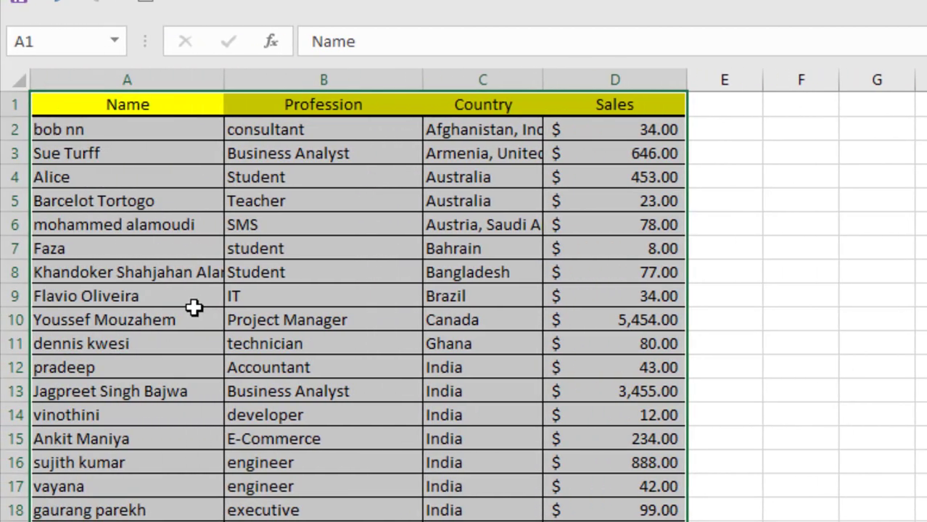
- Examine the Country, Profession and Sales columns down the table to check the new sort order
left_click(467, 79)
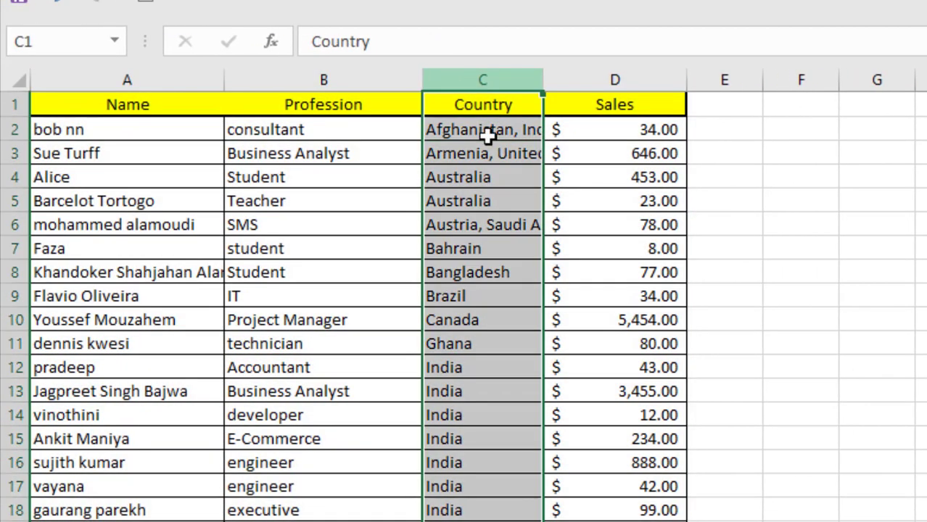
scroll(506, 254, "down", 6)
scroll(506, 253, "down", 16)
scroll(503, 323, "up", 15)
scroll(504, 322, "up", 7)
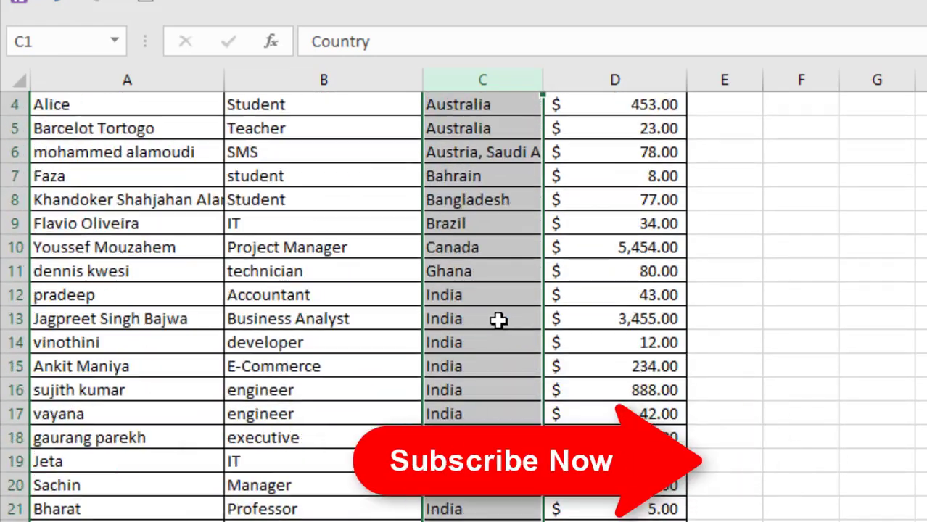
left_click(323, 106)
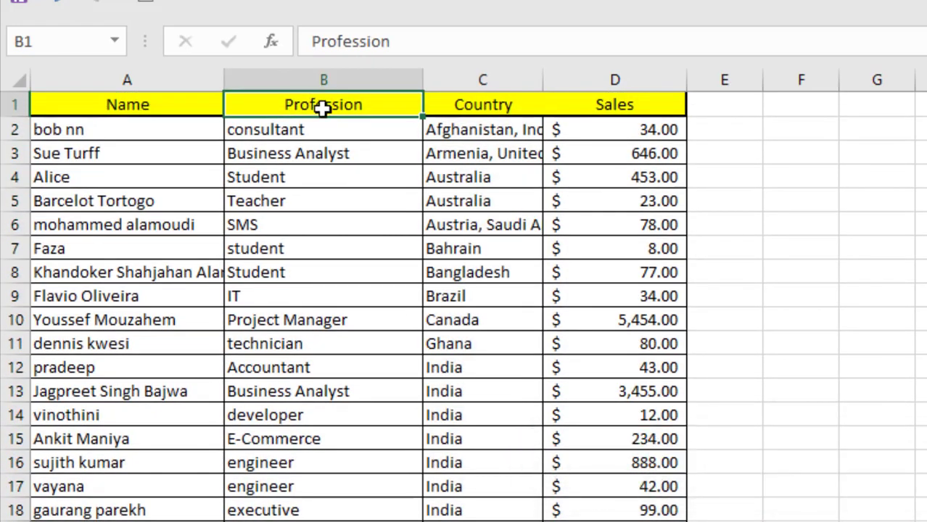
left_click(316, 80)
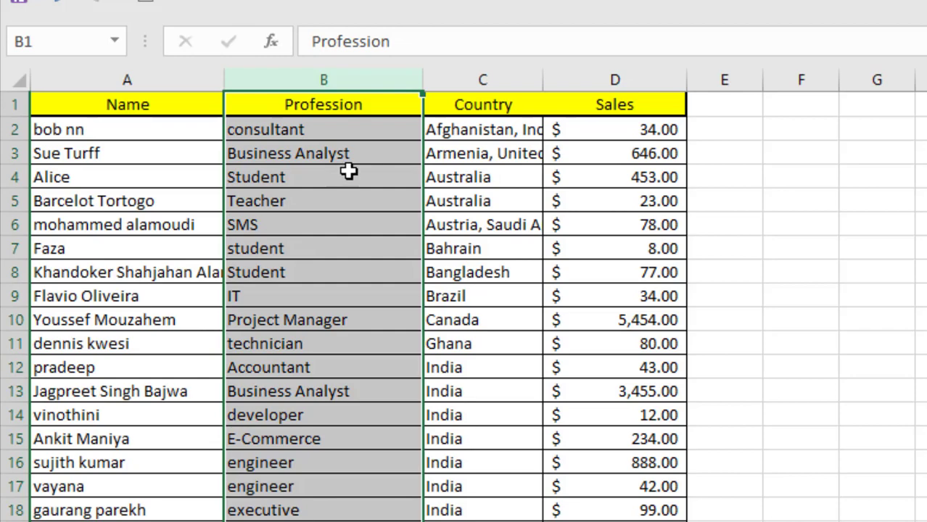
scroll(354, 170, "down", 8)
scroll(317, 293, "up", 8)
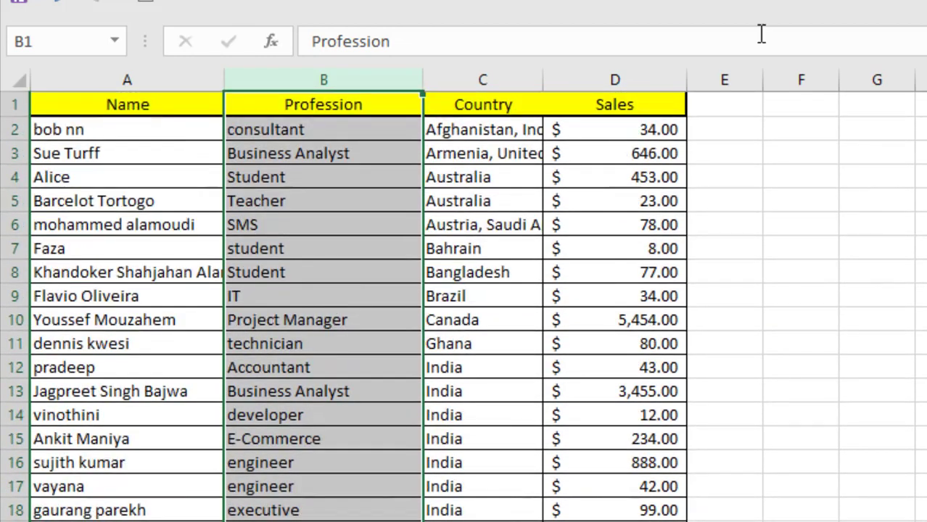
left_click(613, 102)
scroll(852, 259, "down", 6)
scroll(817, 254, "up", 6)
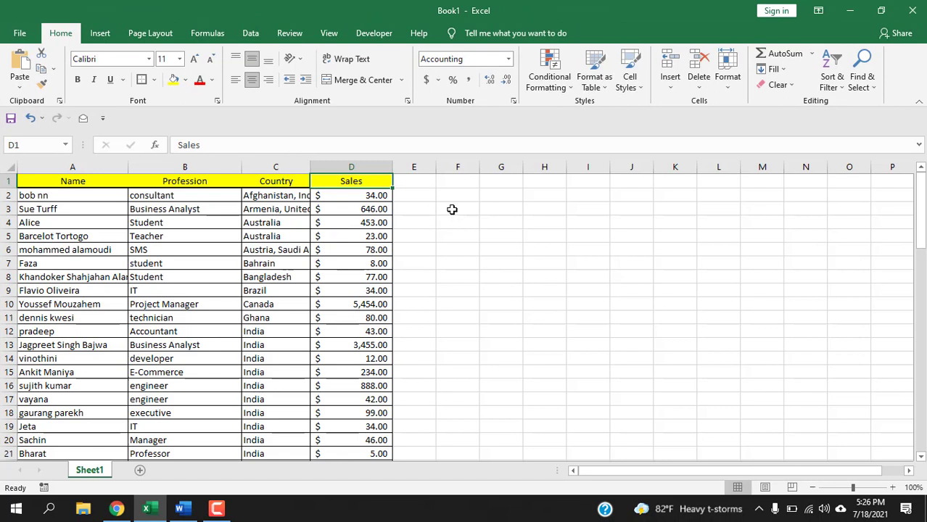
left_click(832, 79)
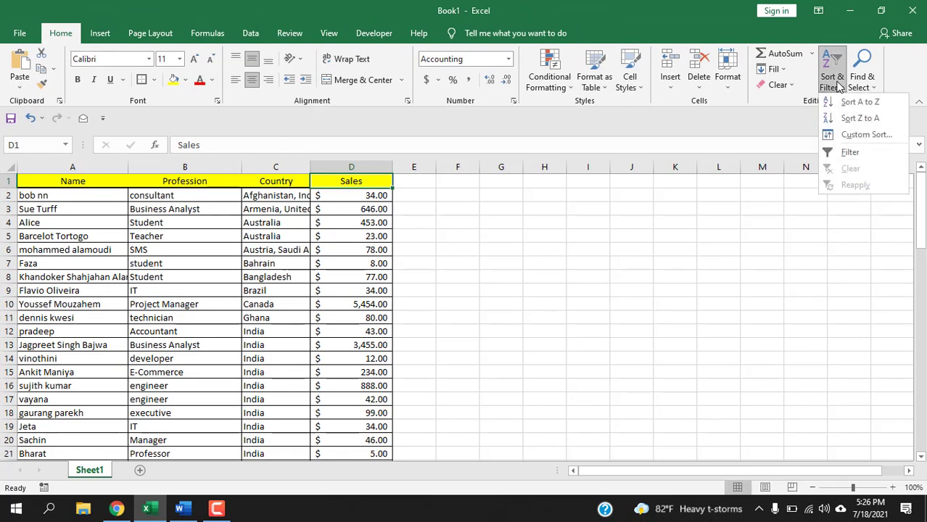
left_click(840, 87)
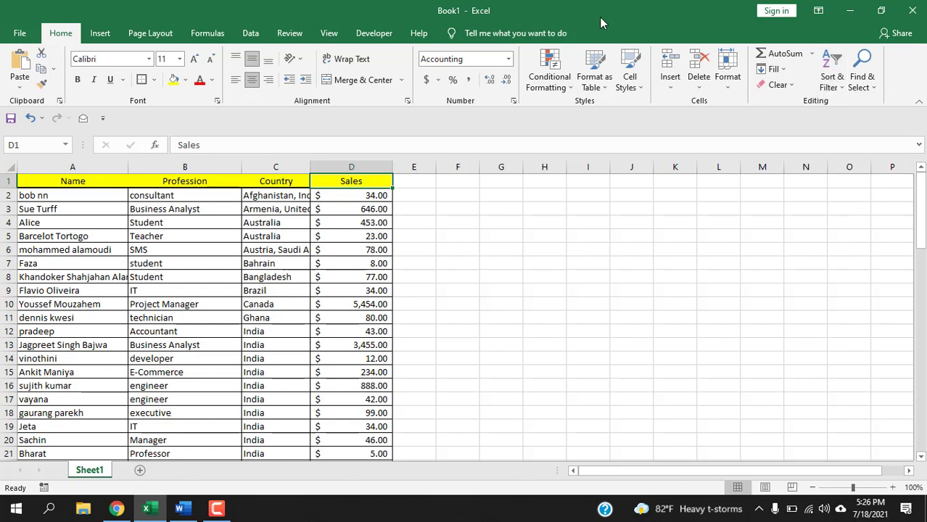